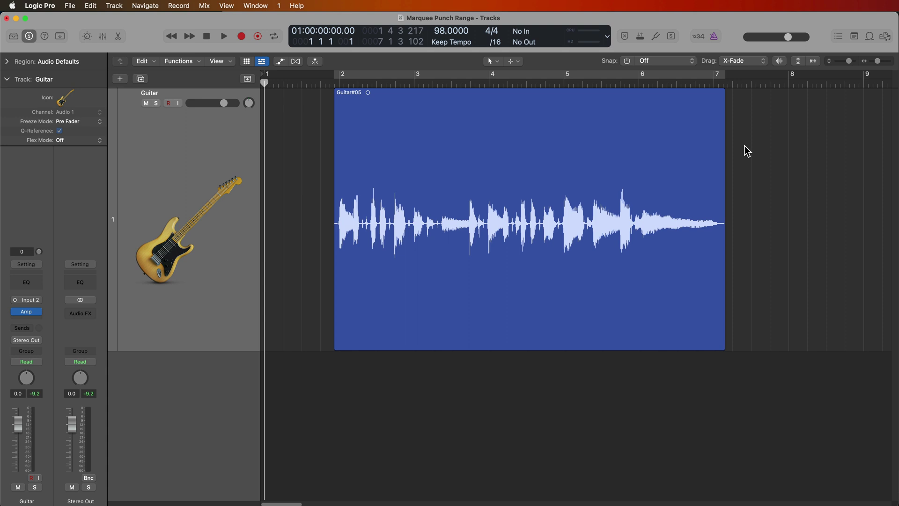
- Enable Autopunch, stretch the punch range to just past bar 6, select Guitar#05, and toggle Autopunch
click(642, 36)
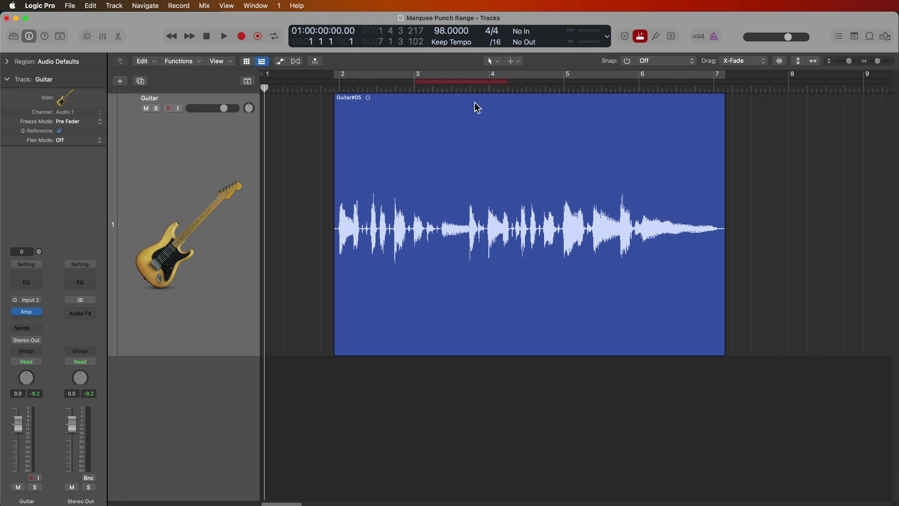
drag(506, 81, 638, 85)
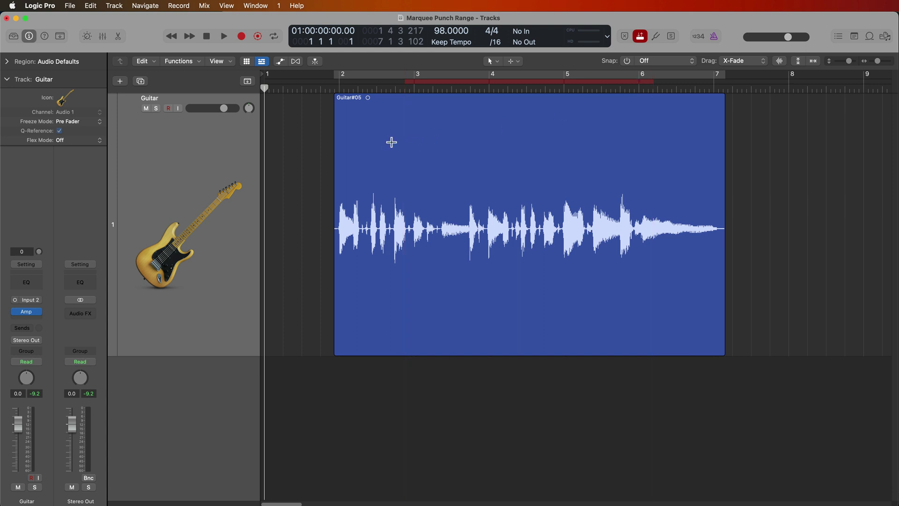
drag(378, 142, 670, 140)
click(751, 155)
click(695, 163)
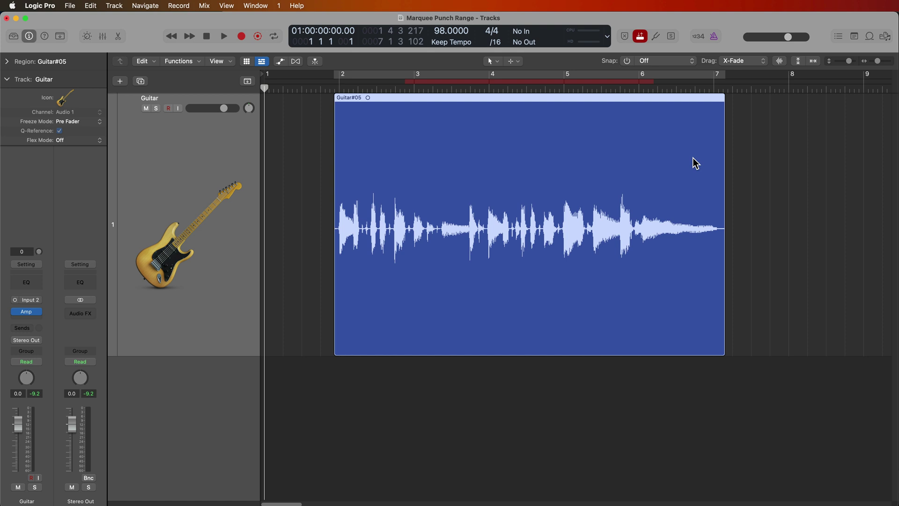
click(644, 38)
click(644, 38)
- Turn Autopunch off and open, then close, the Customize Control Bar and Display sheet
click(645, 37)
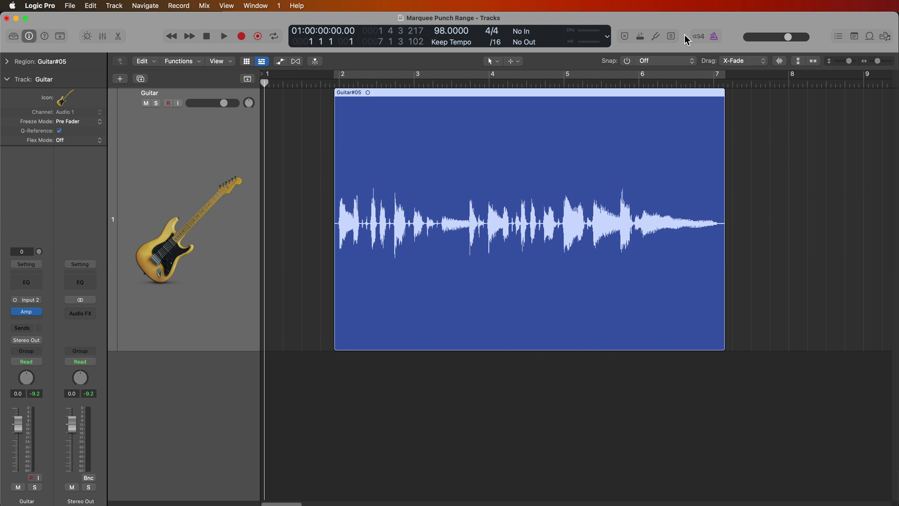
right_click(685, 34)
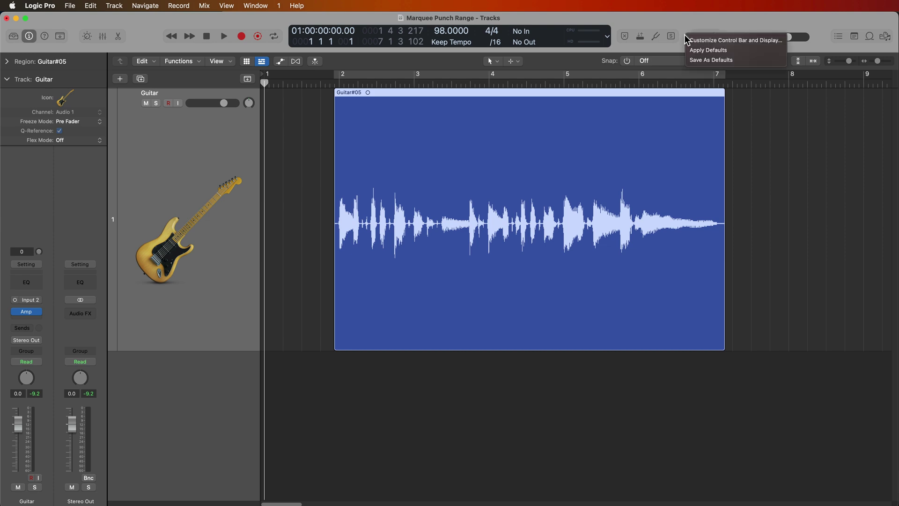
click(728, 41)
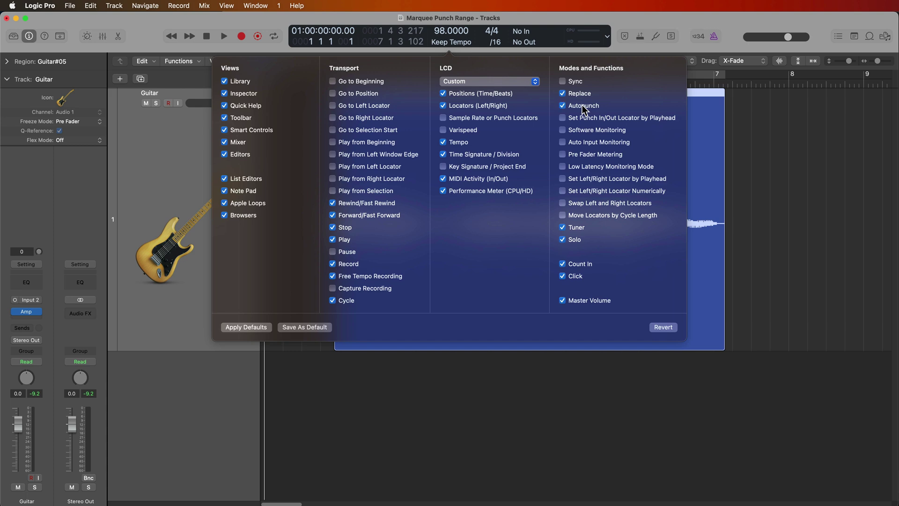
click(811, 117)
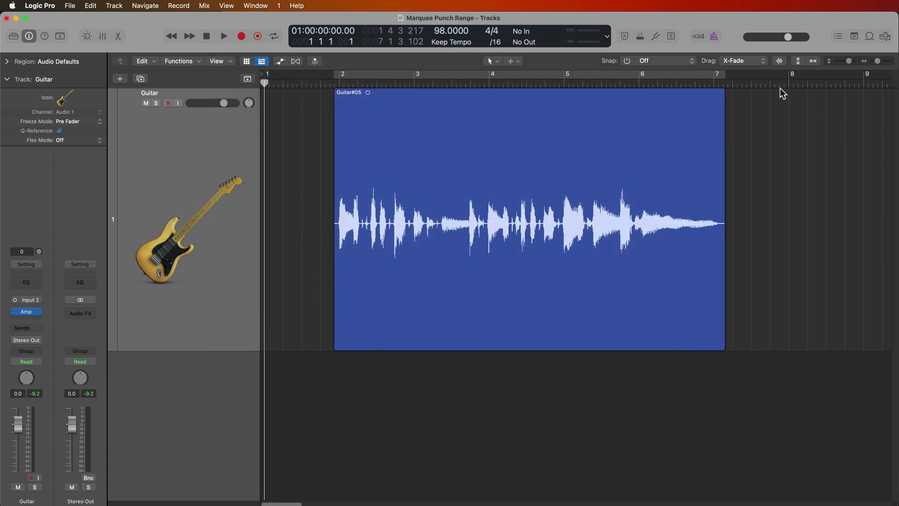
- Toggle Autopunch, leaving it off, then cycle the Guitar#05 region with Cmd-U and play it
click(642, 46)
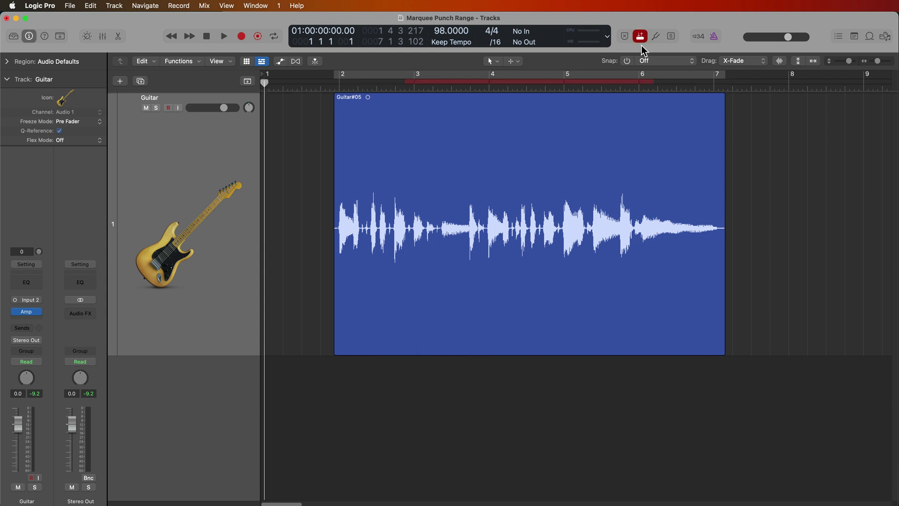
click(641, 46)
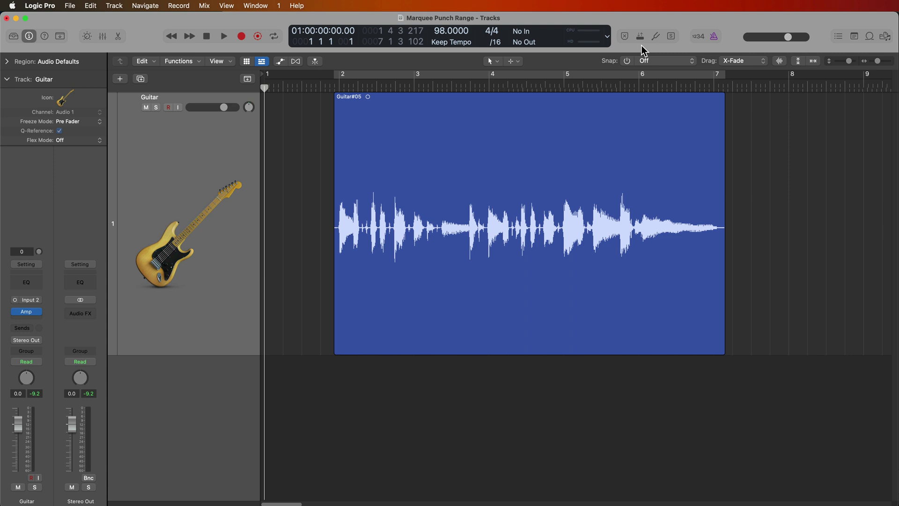
click(642, 46)
click(642, 46)
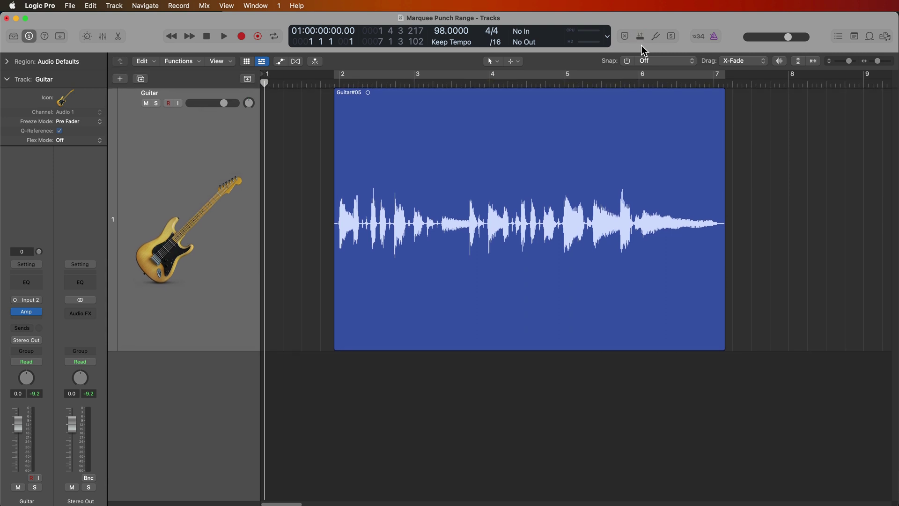
click(455, 126)
key(super+u)
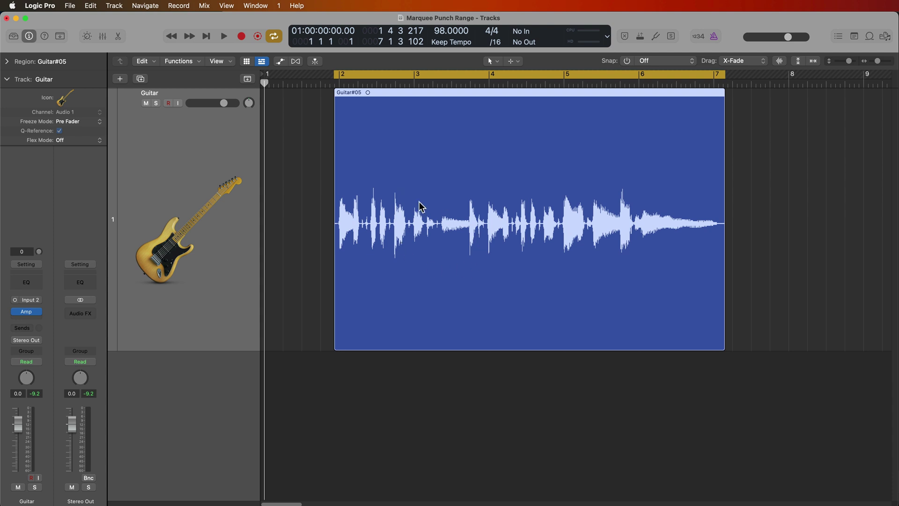
key(space)
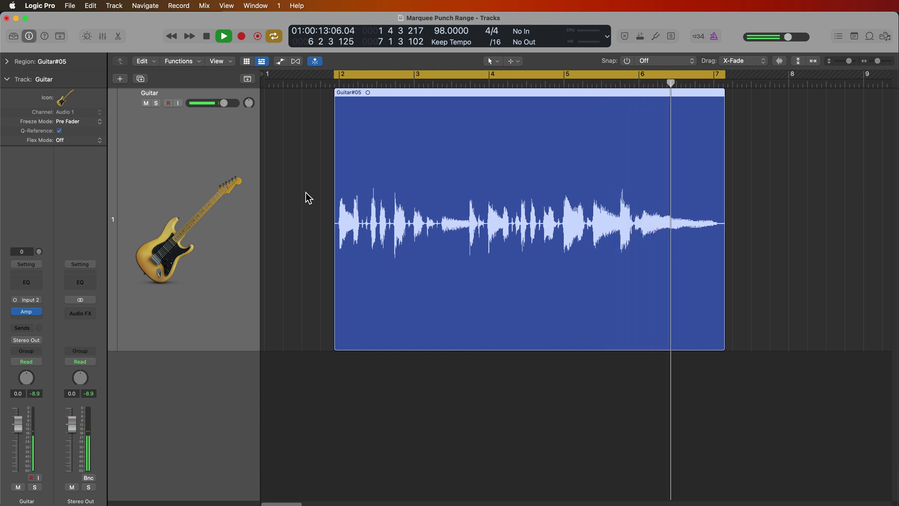
- Stop playback, turn cycle off, place the playhead just before bar 3, and zoom in
key(space)
key(c)
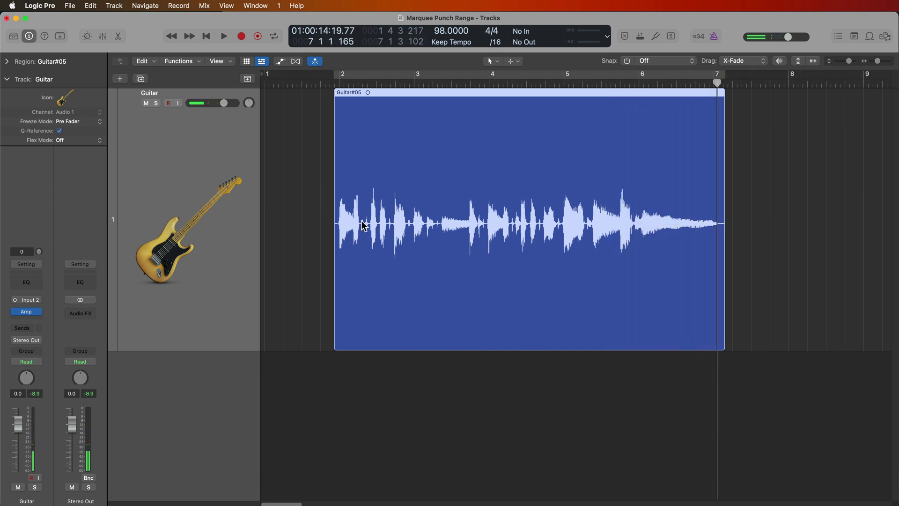
click(423, 84)
click(306, 150)
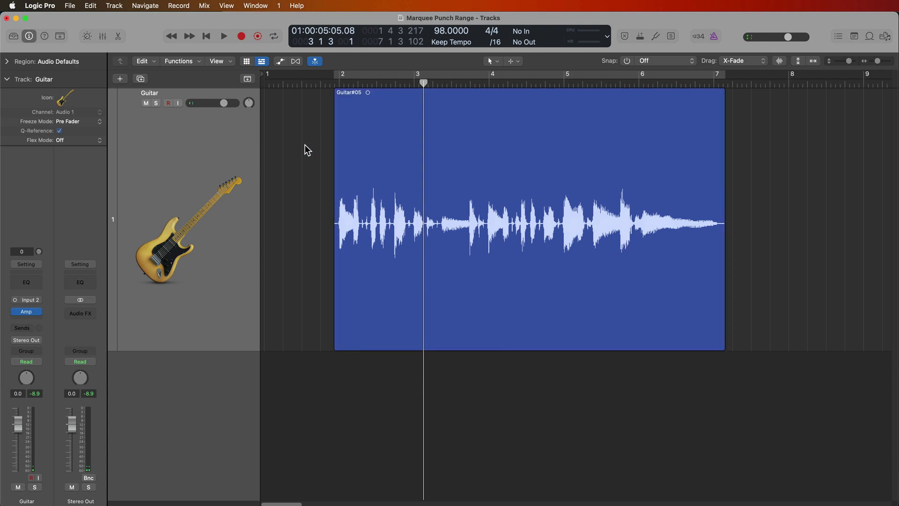
key(super+Right)
- Turn Autopunch on and narrow the punch range to bar 3 through just past bar 4
key(alt+p)
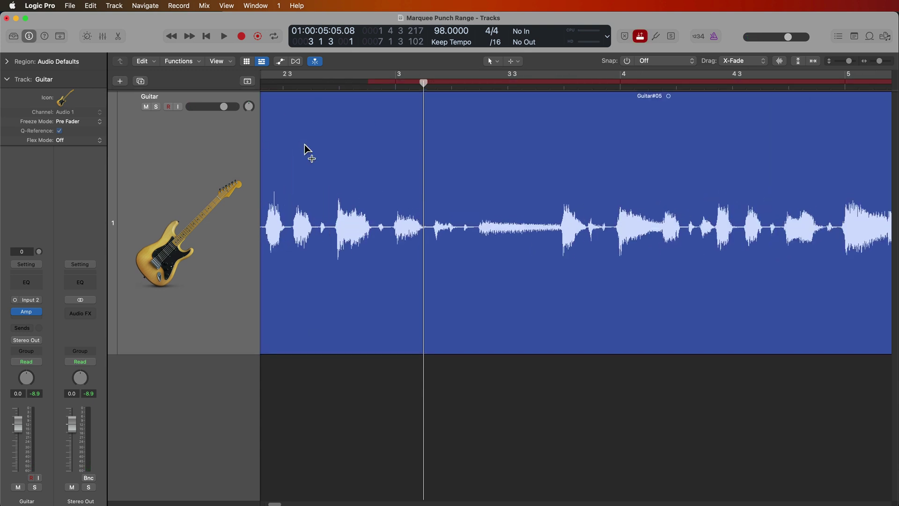
drag(370, 82, 392, 114)
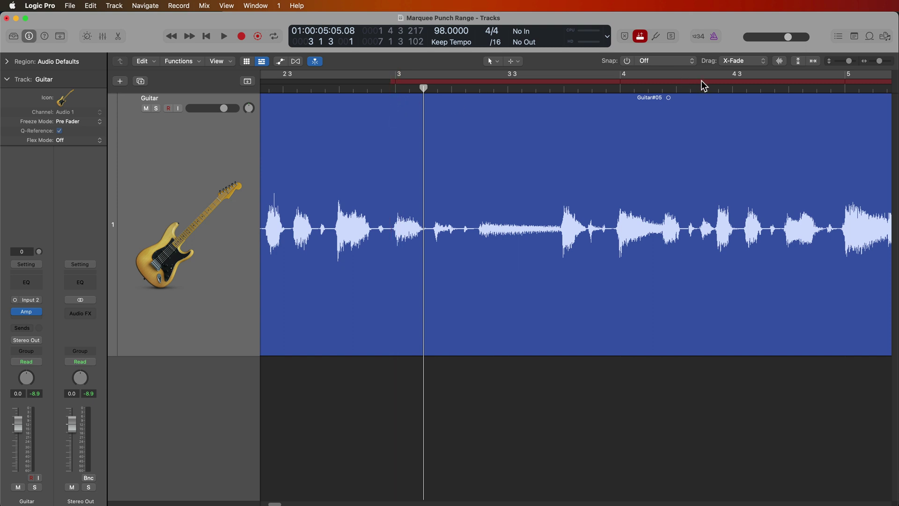
key(super+z)
key(super+Left)
key(super+Left)
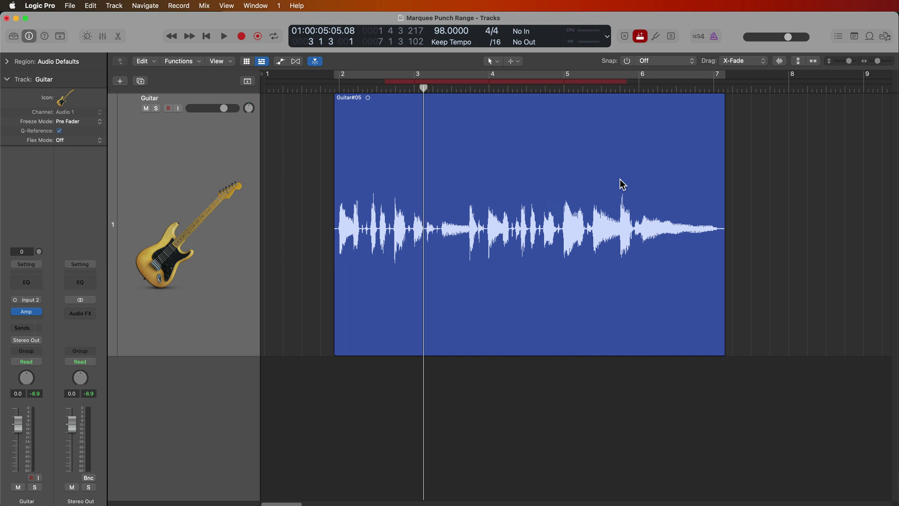
drag(626, 82, 487, 123)
key(super+Right)
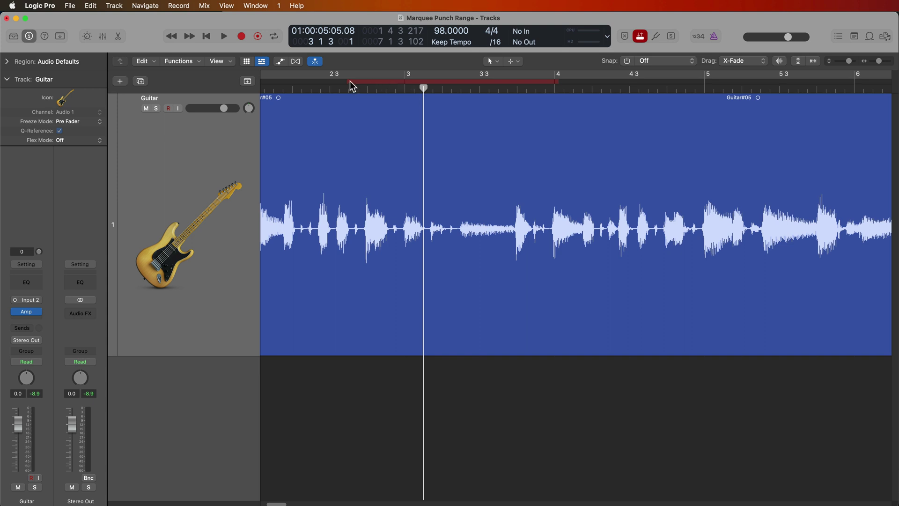
drag(350, 81, 401, 93)
drag(558, 80, 597, 84)
key(super+Left)
key(super+Left)
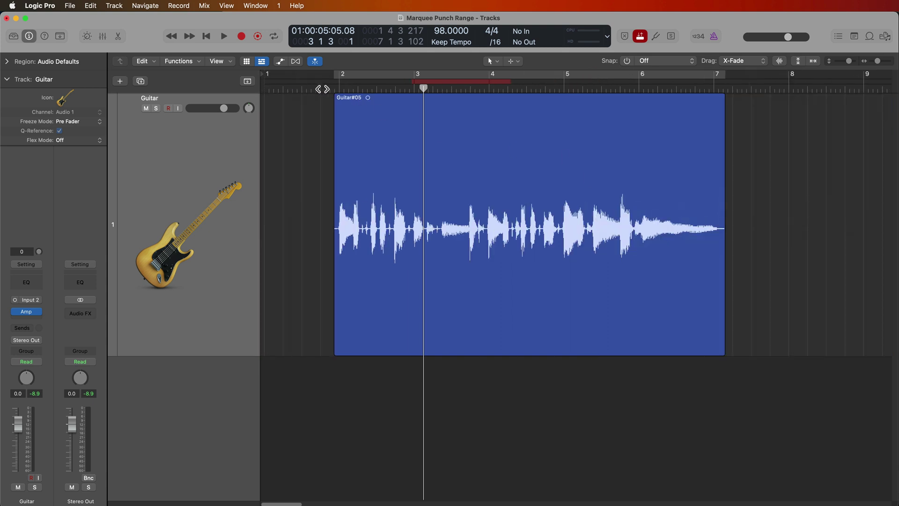
- Punch-record a take over bar 3 starting before bar 2, then collapse the takes with Cmd-J
click(323, 89)
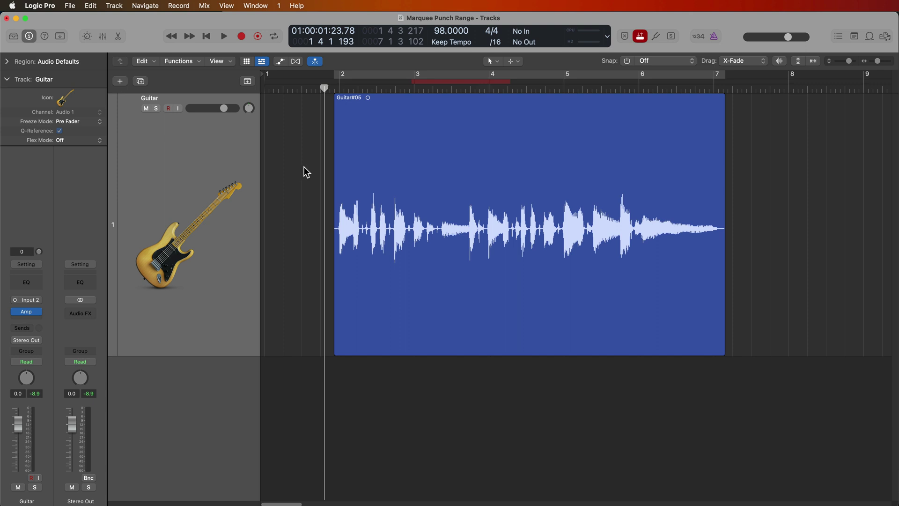
key(r)
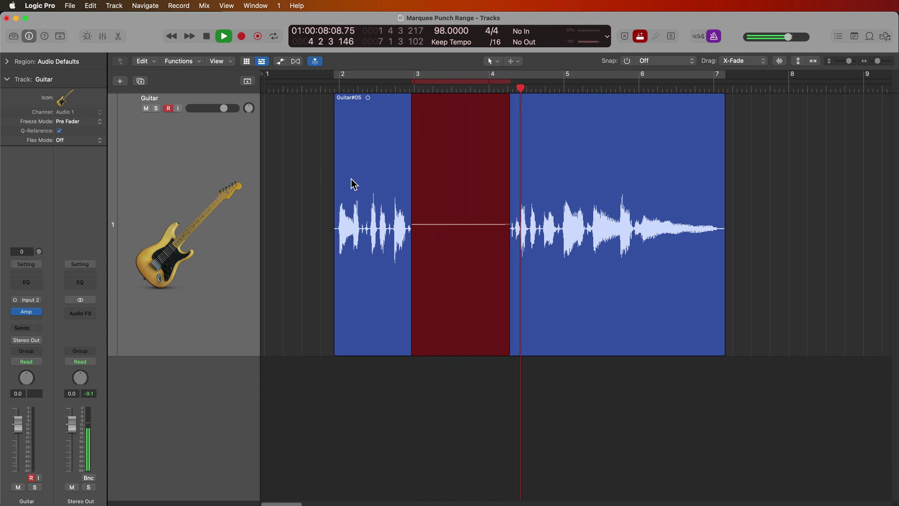
key(space)
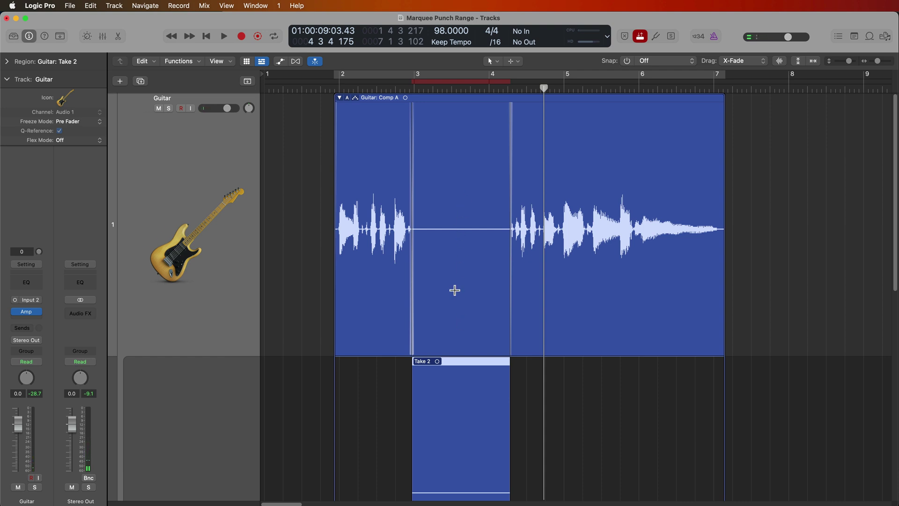
key(super+j)
- Turn Autopunch off and marquee-select the Guitar#05 audio across bar 3
click(300, 182)
click(640, 37)
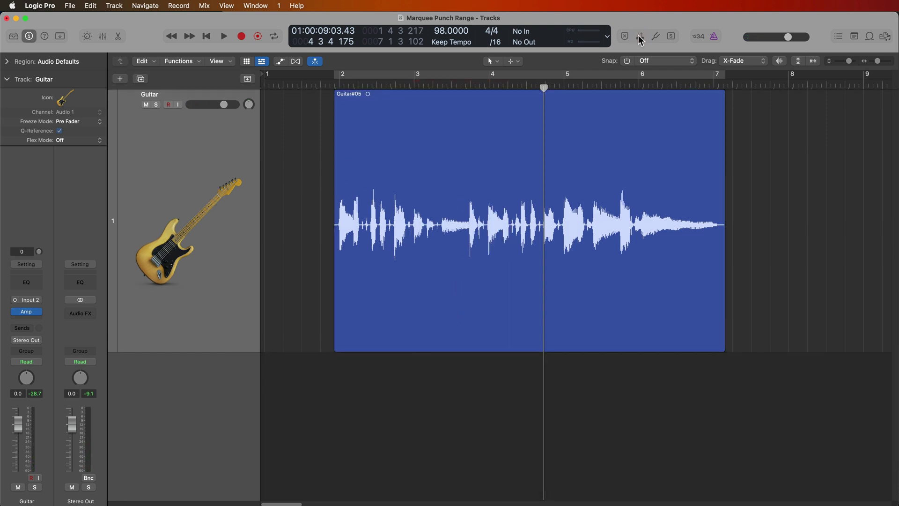
click(410, 87)
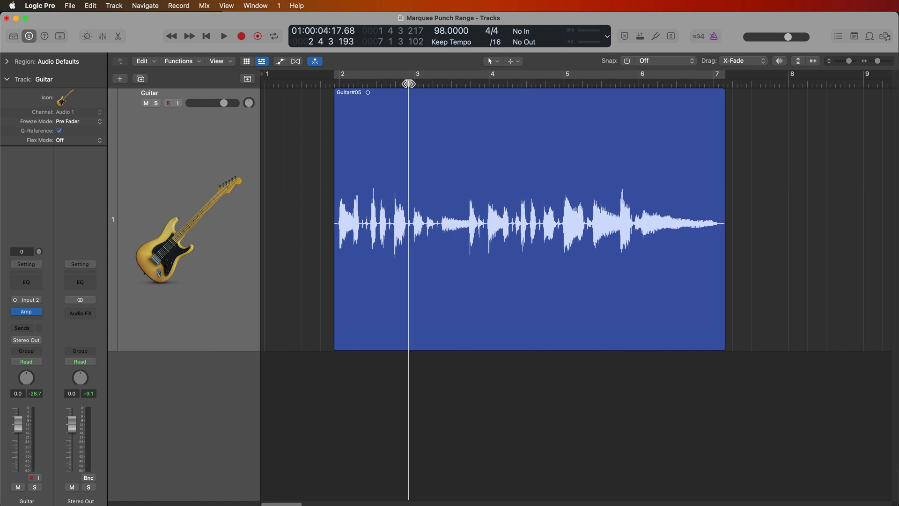
scroll(410, 87, up, 5)
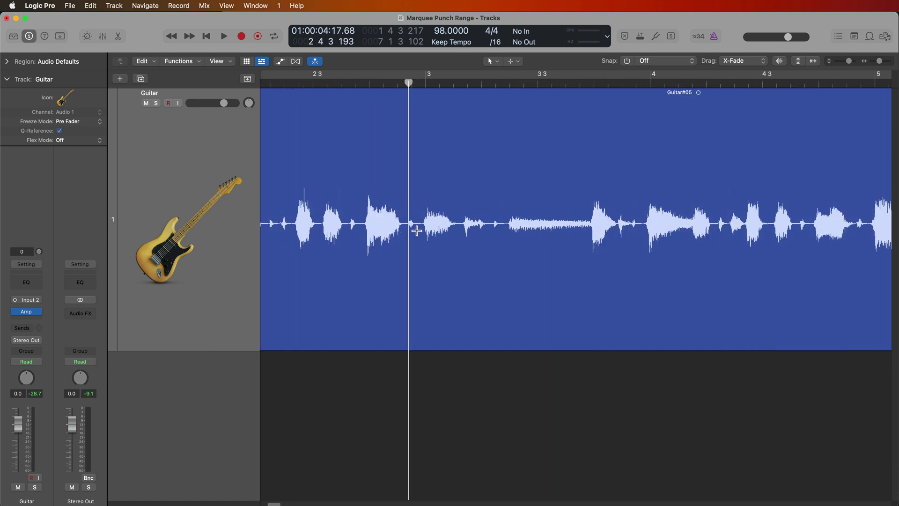
drag(417, 228, 715, 248)
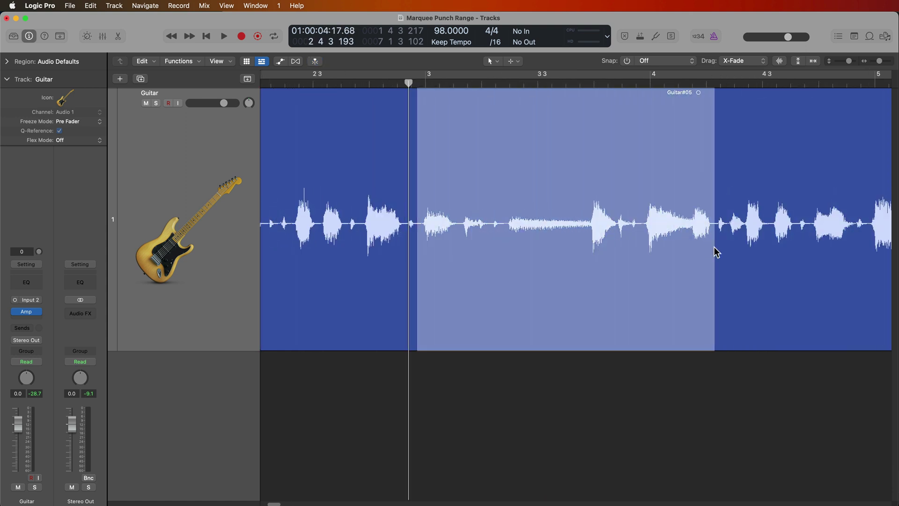
scroll(713, 249, down, 5)
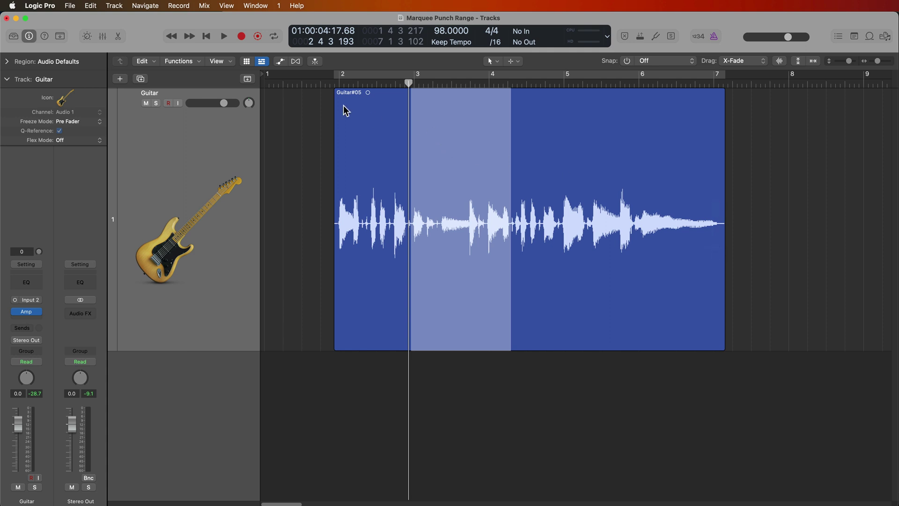
- Record a take limited to the marquee from before the region, then undo it
click(325, 84)
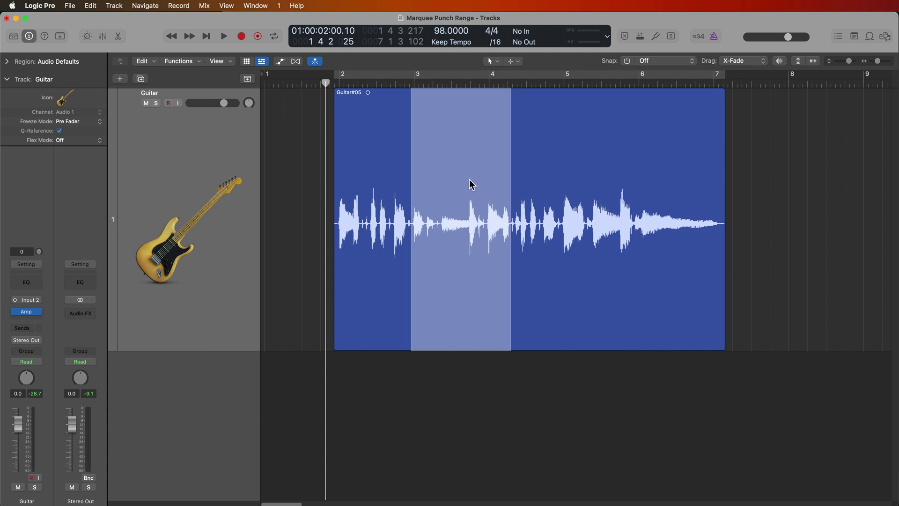
key(r)
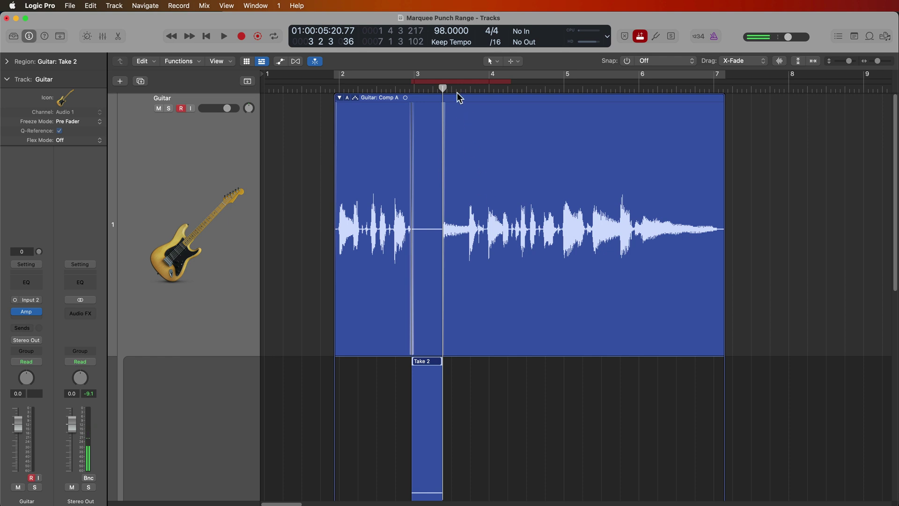
key(super+z)
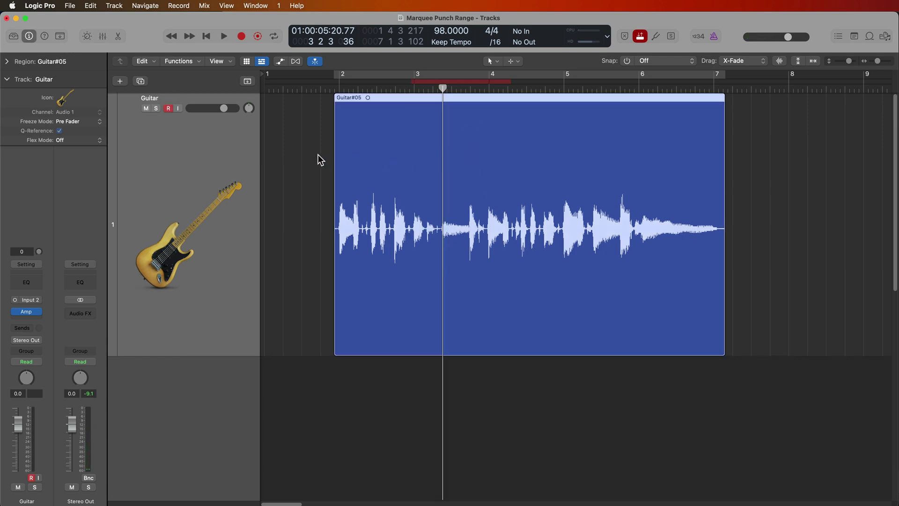
- Turn Autopunch off, disarm the Guitar track, and park the playhead before bar 2
click(318, 157)
click(640, 38)
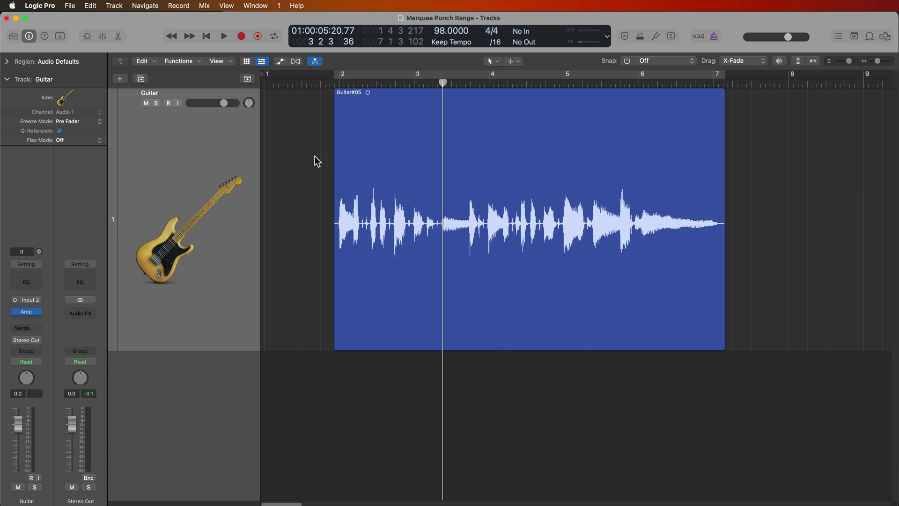
click(169, 103)
click(327, 85)
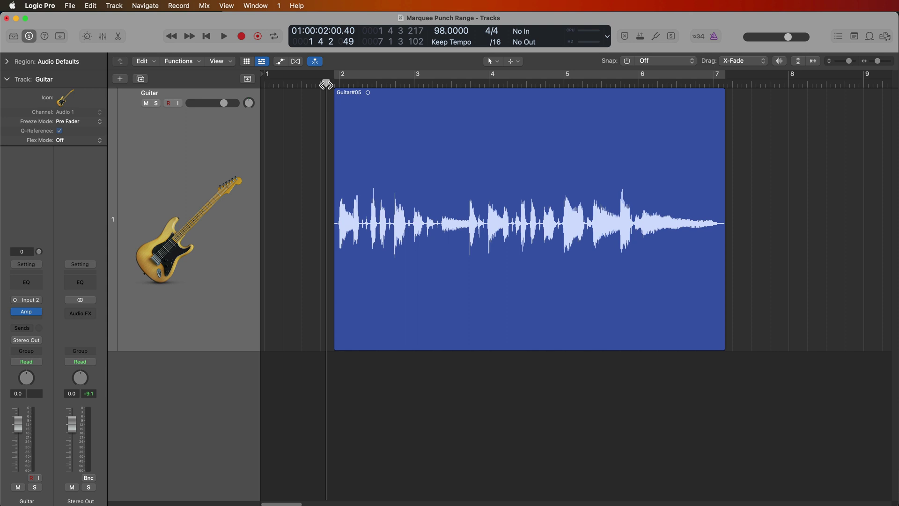
- In Key Commands, search 'marquee pu' and learn a new shortcut for Set Punch Locators by Marquee
click(53, 6)
mouse_move(126, 57)
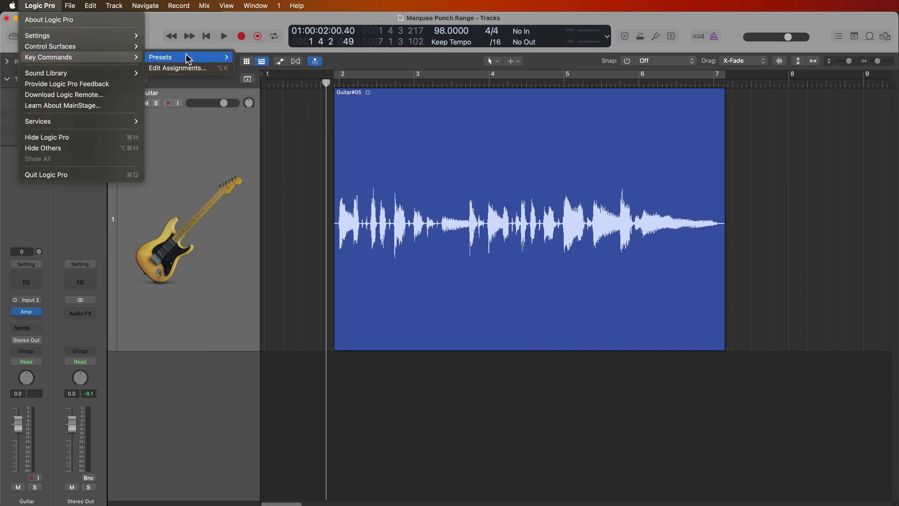
click(178, 68)
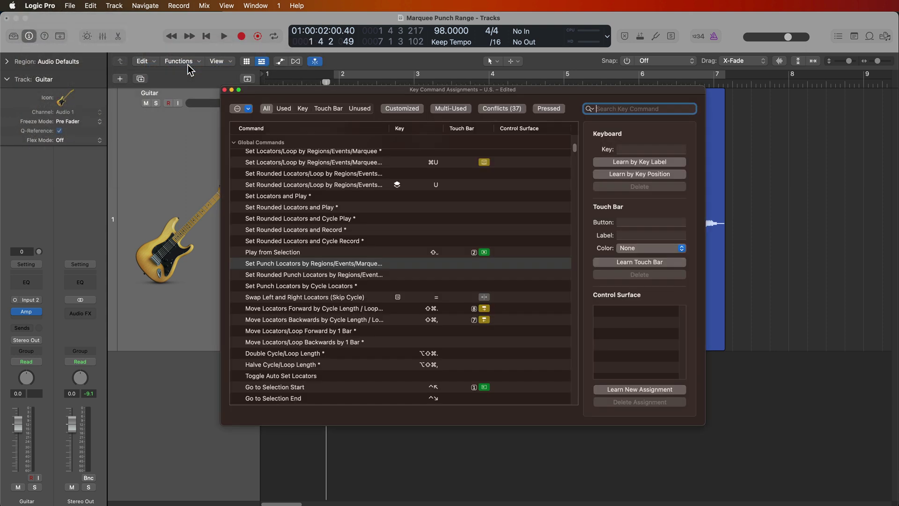
text(marquee punch)
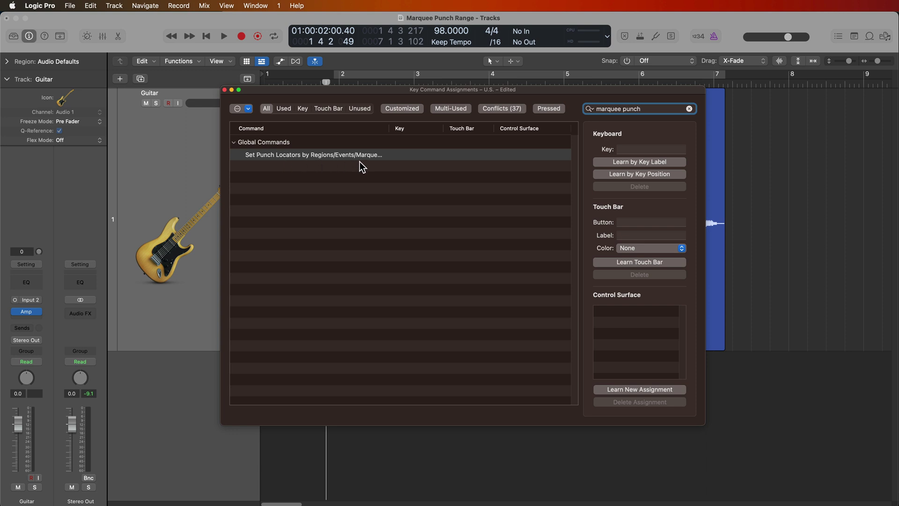
click(623, 162)
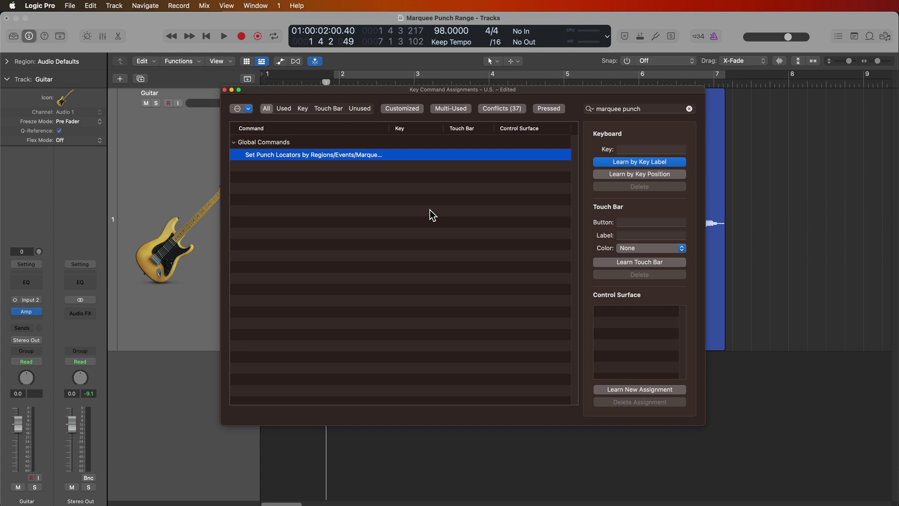
key(ctrl+alt+p)
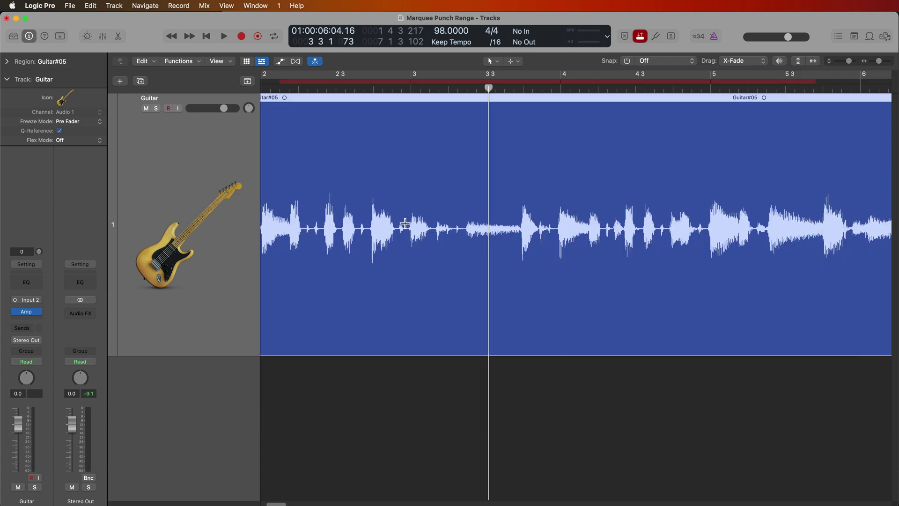
- Test the new shortcut by setting punch locators from a bar 3 marquee, then the whole region
drag(405, 223, 555, 262)
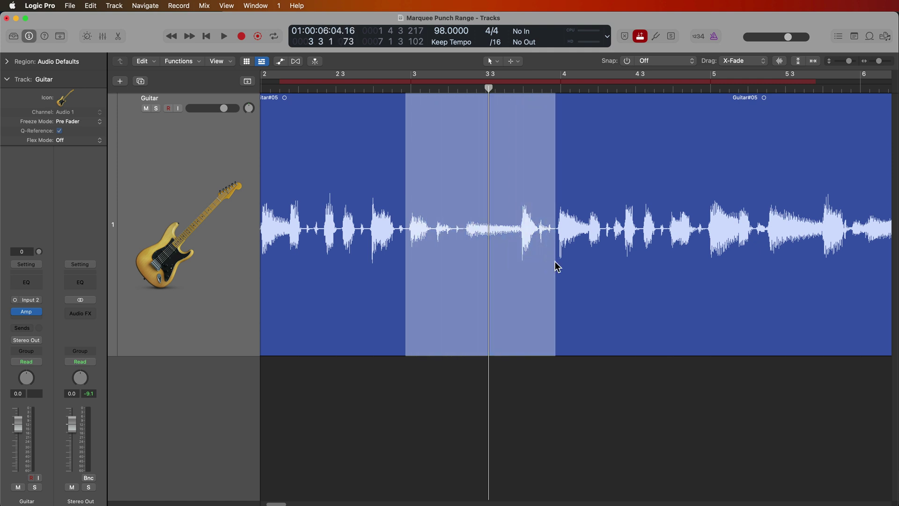
key(ctrl+alt+p)
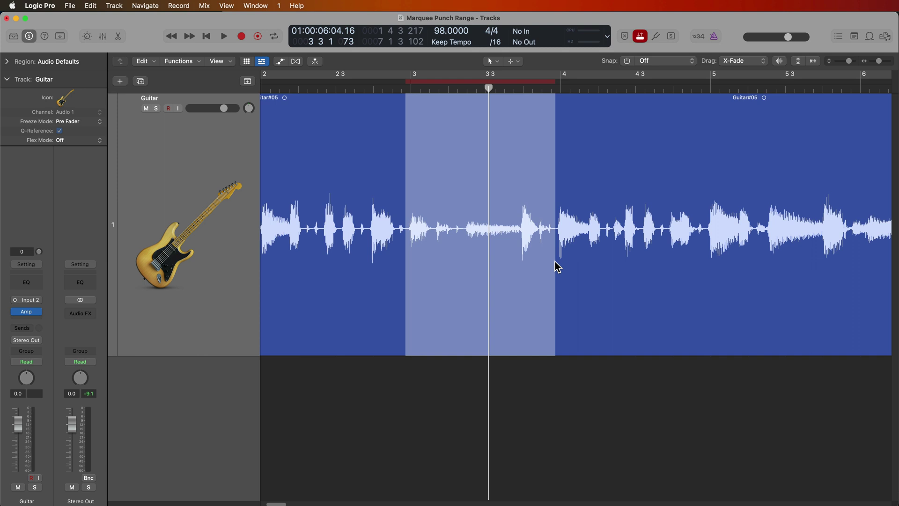
click(604, 244)
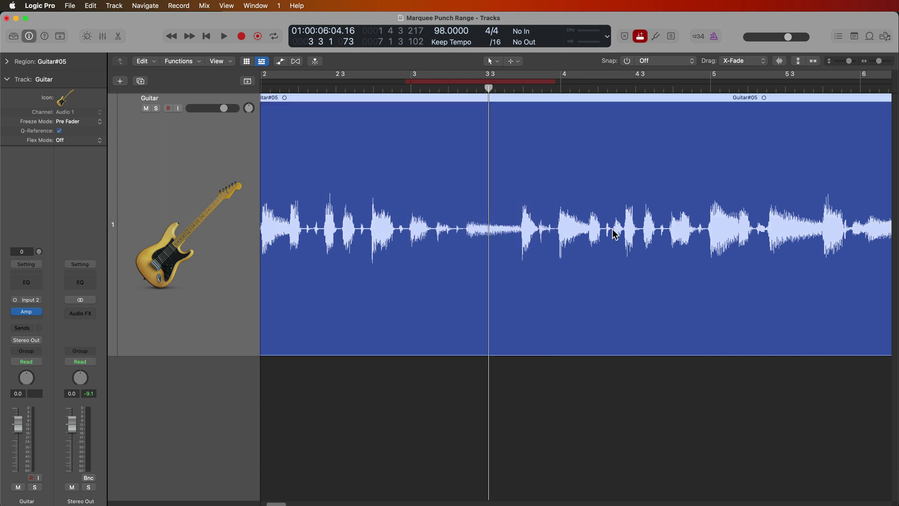
key(super+Left)
key(super+Left)
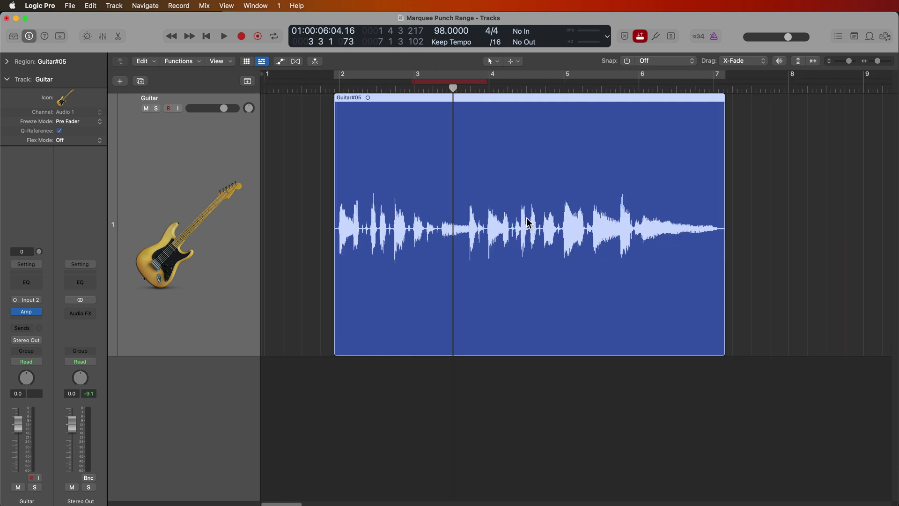
key(ctrl+alt+p)
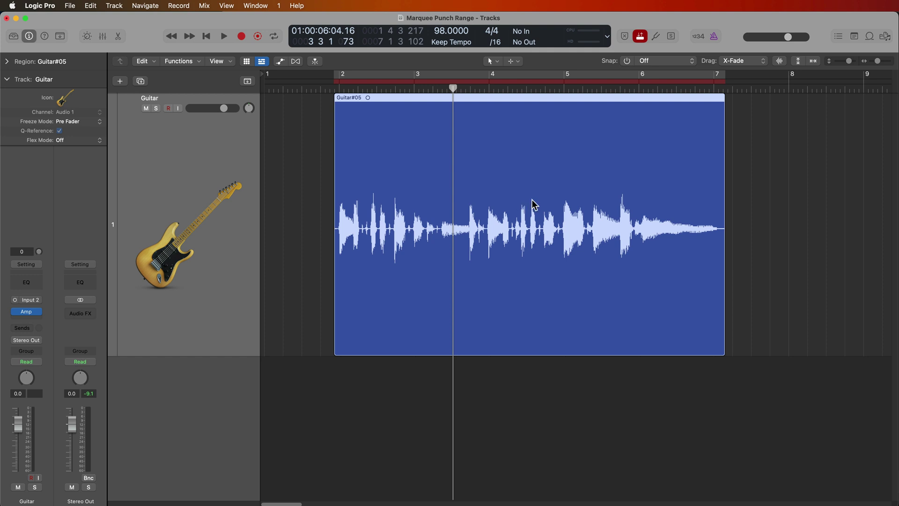
- Marquee around bar 4, undo the accidental region split, and turn Autopunch off
drag(486, 211, 529, 243)
click(505, 256)
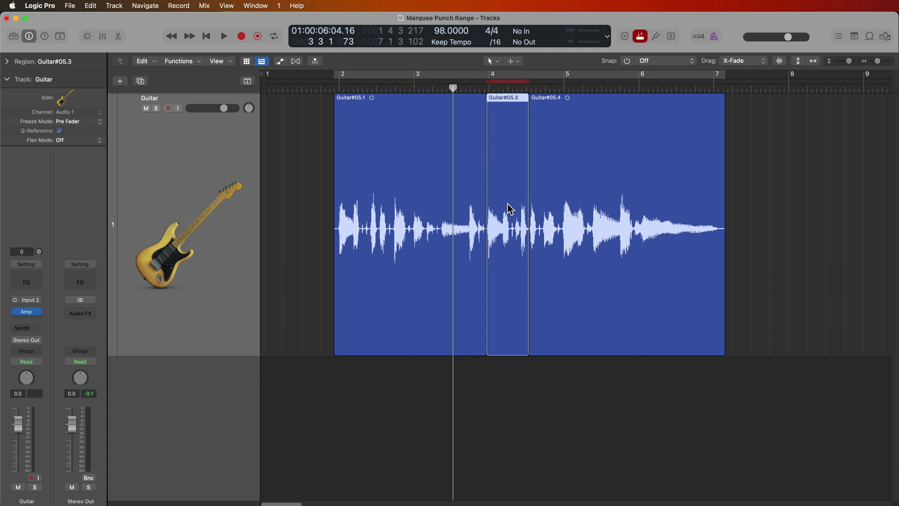
key(super+z)
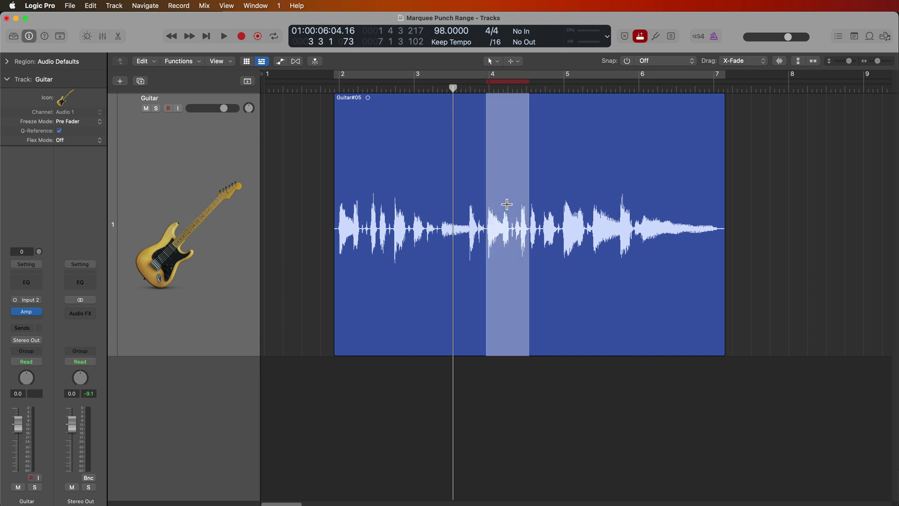
click(720, 177)
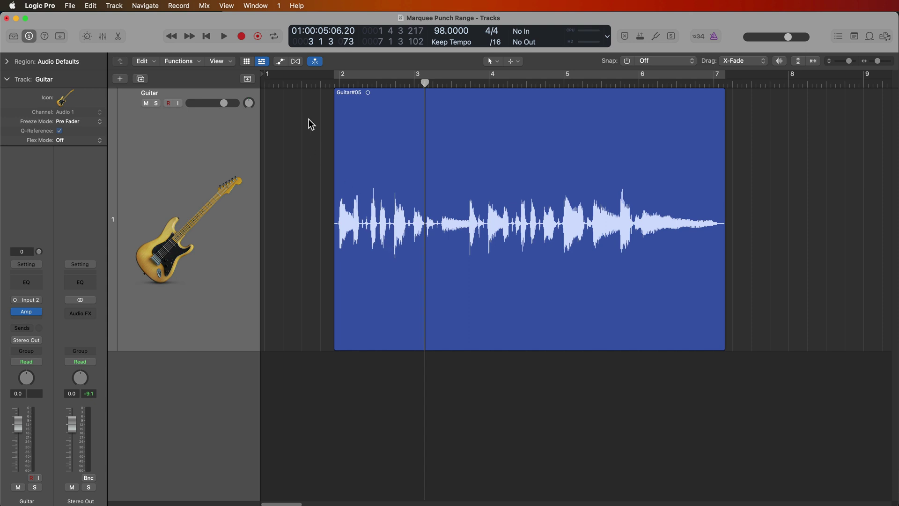
- Turn Autopunch on and set the punch locators to a marquee spanning bar 3 of Guitar#05
click(321, 83)
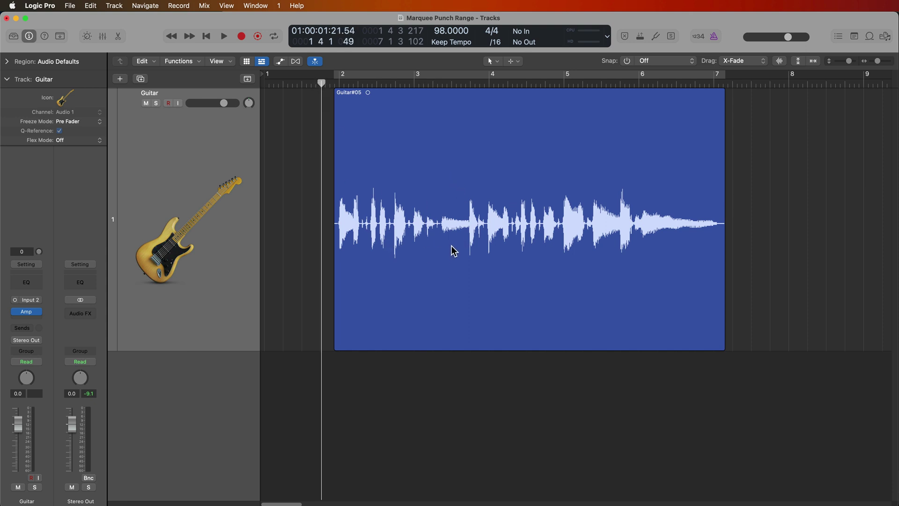
key(alt+p)
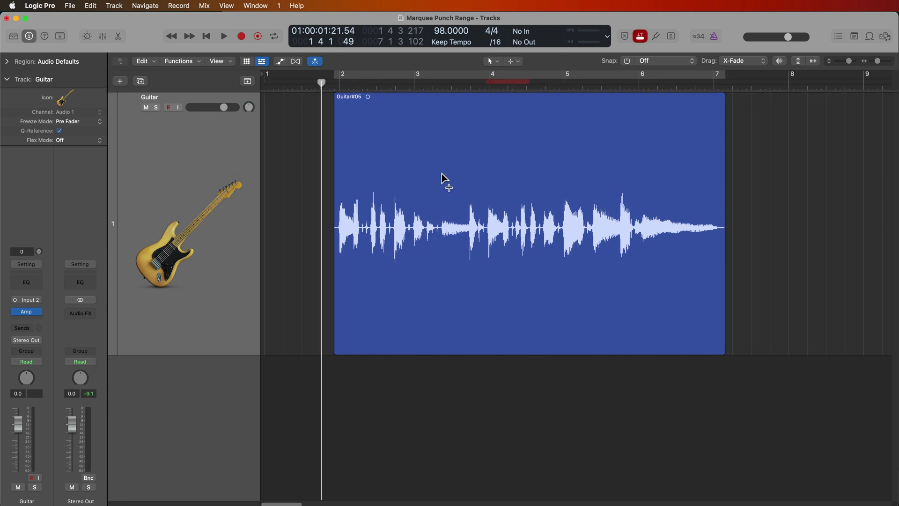
click(430, 96)
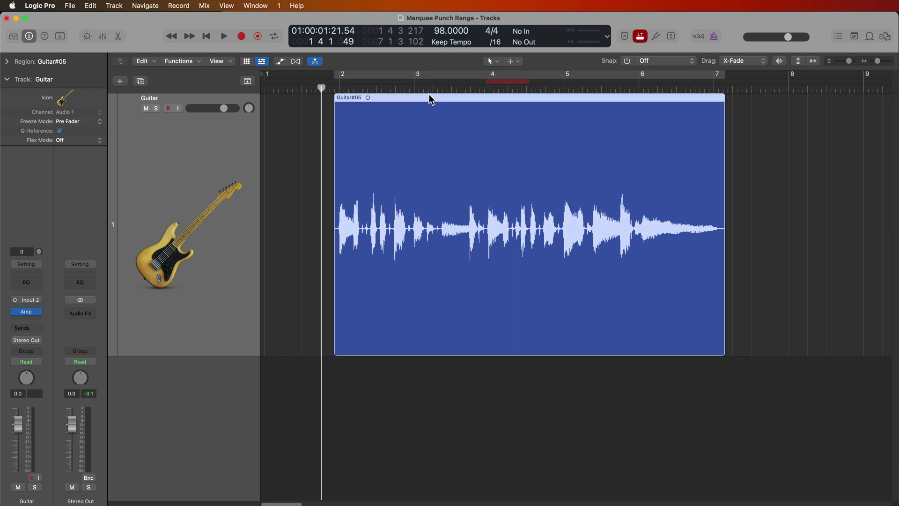
click(430, 88)
key(super+Right)
key(super+Right)
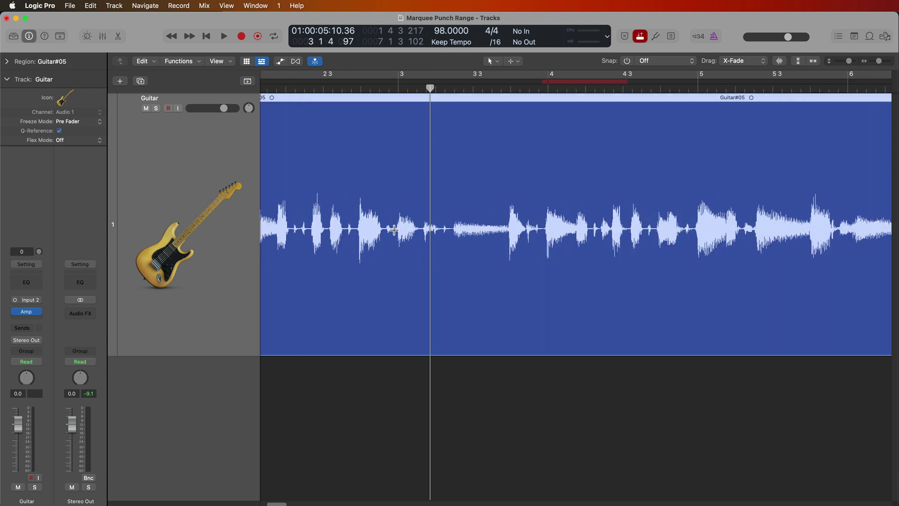
drag(394, 231, 592, 264)
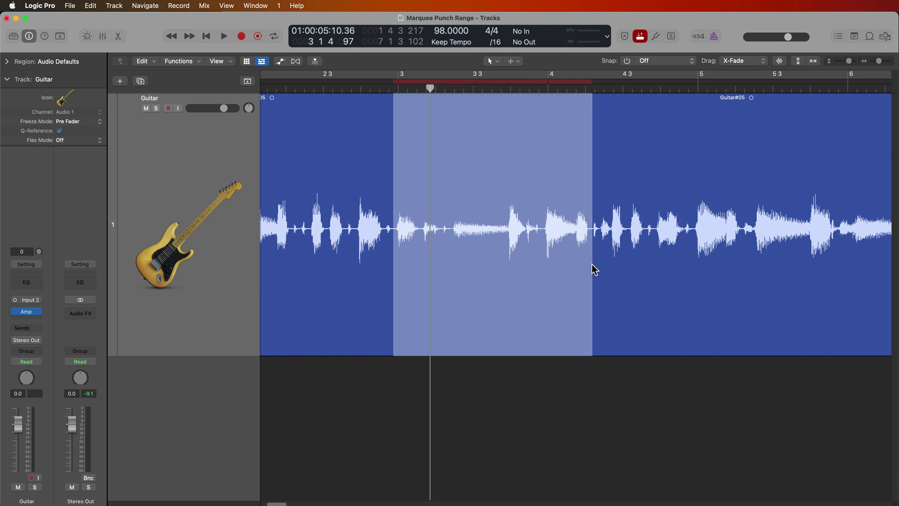
key(super+Left)
key(super+Left)
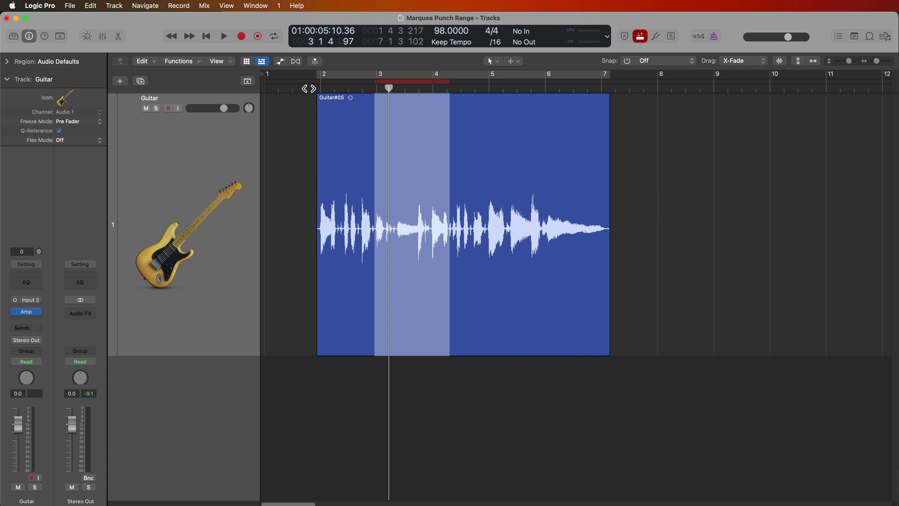
key(r)
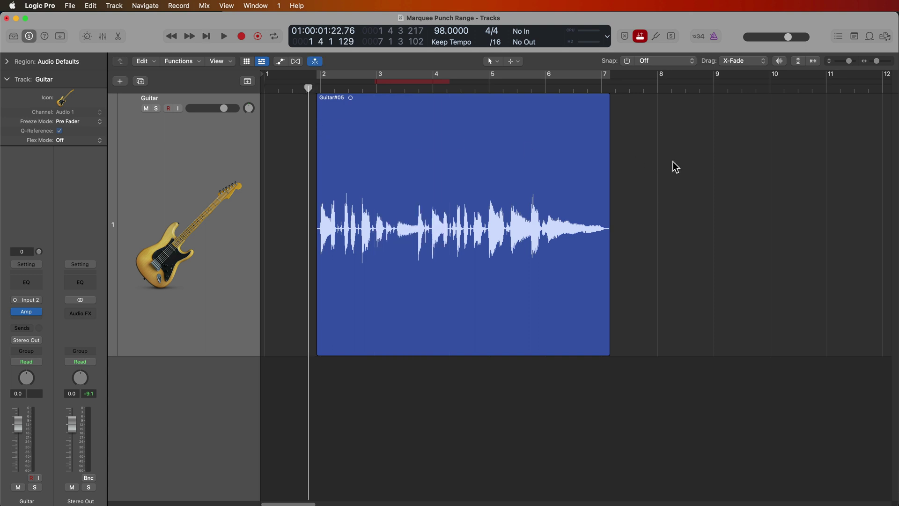
- Punch-record Take 2 over bar 3, then shrink the take lanes and zoom to inspect Comp A
key(r)
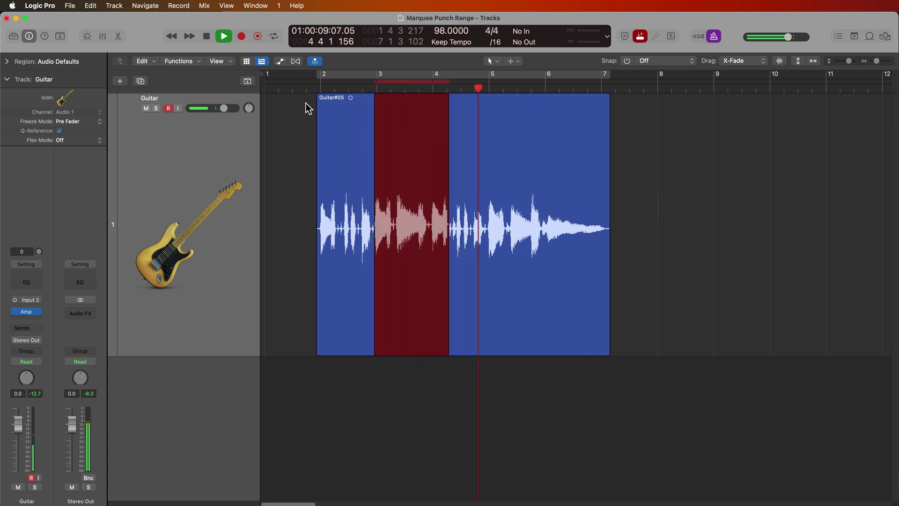
key(space)
click(305, 103)
key(super+Up)
key(super+Right)
key(super+Right)
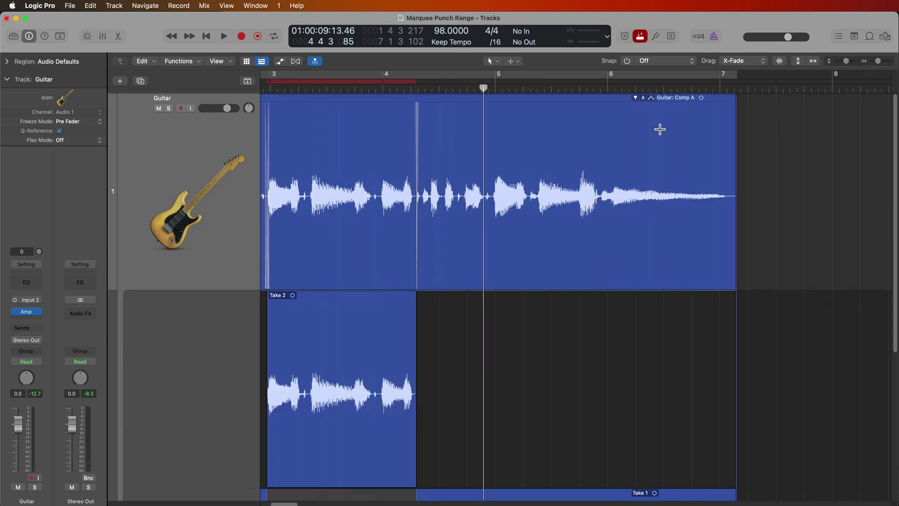
scroll(538, 201, left, 5)
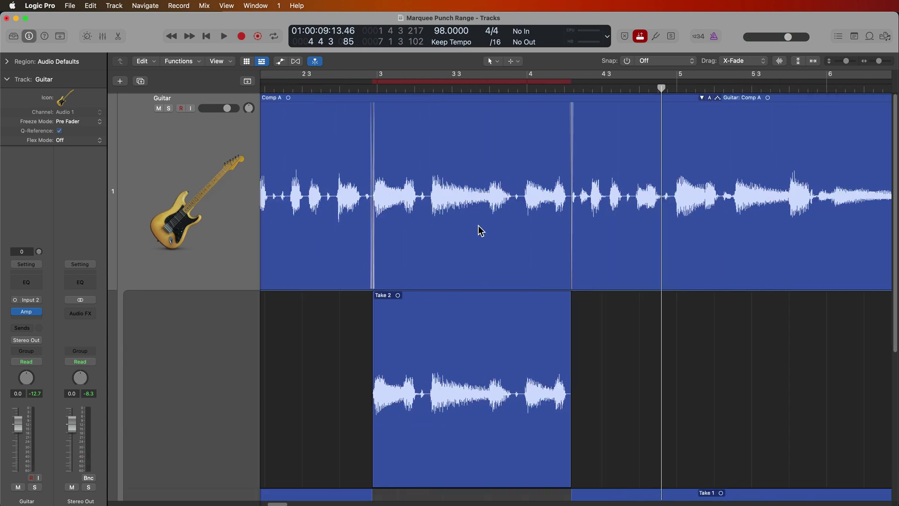
scroll(378, 375, down, 3)
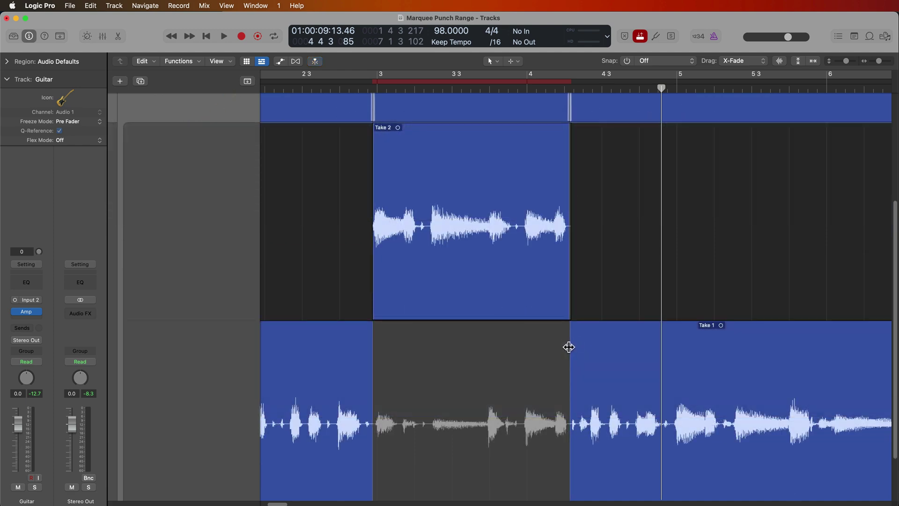
scroll(569, 347, up, 3)
- Flatten the Comp A take folder and join its pieces into one Guitar: Comp A region
double_click(583, 103)
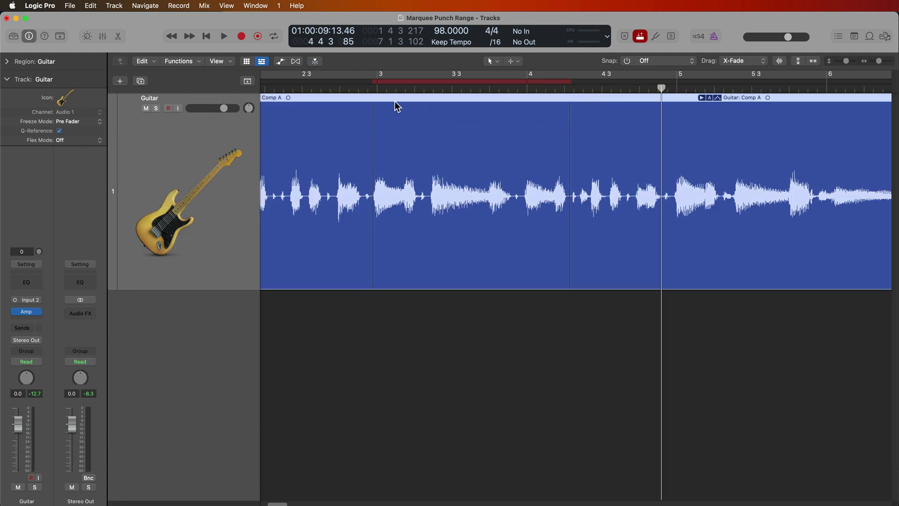
key(c)
key(c)
click(711, 101)
click(780, 184)
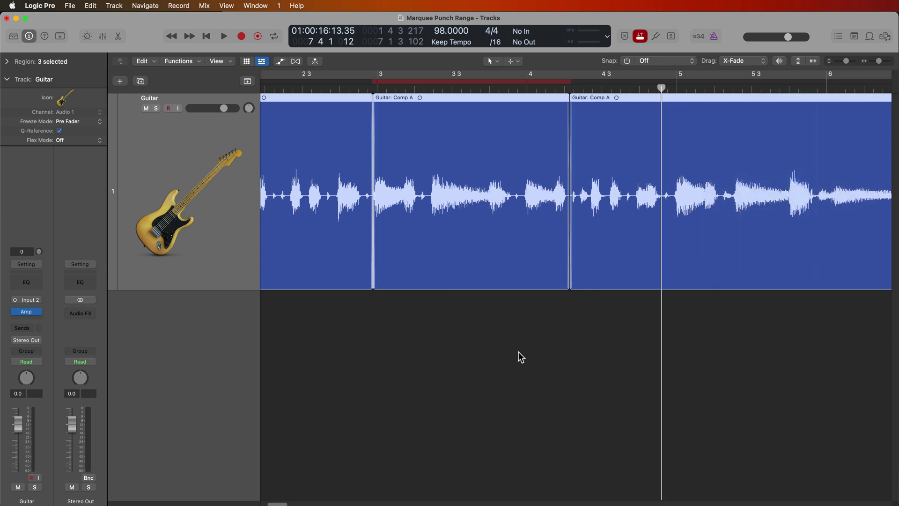
click(519, 352)
key(super+Left)
- Cycle bars 2–7 over the merged region, turn Autopunch off, and play it back
click(394, 198)
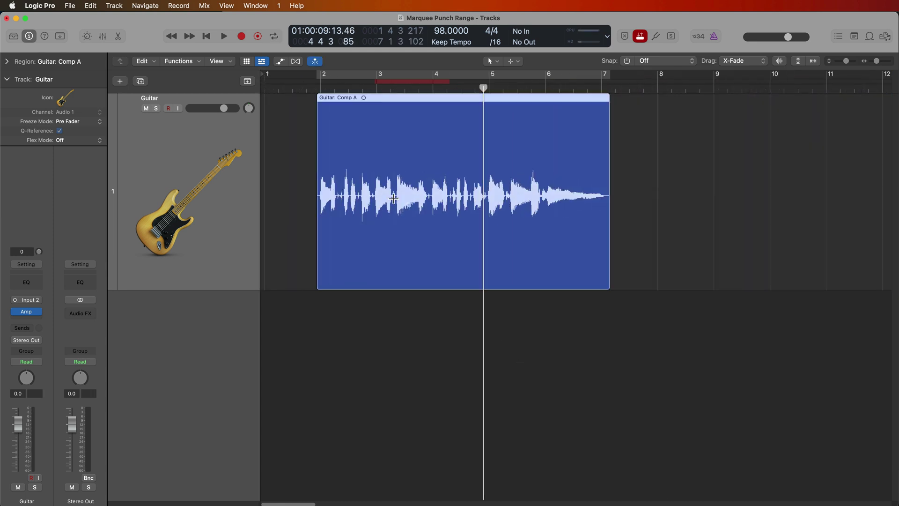
key(c)
click(639, 38)
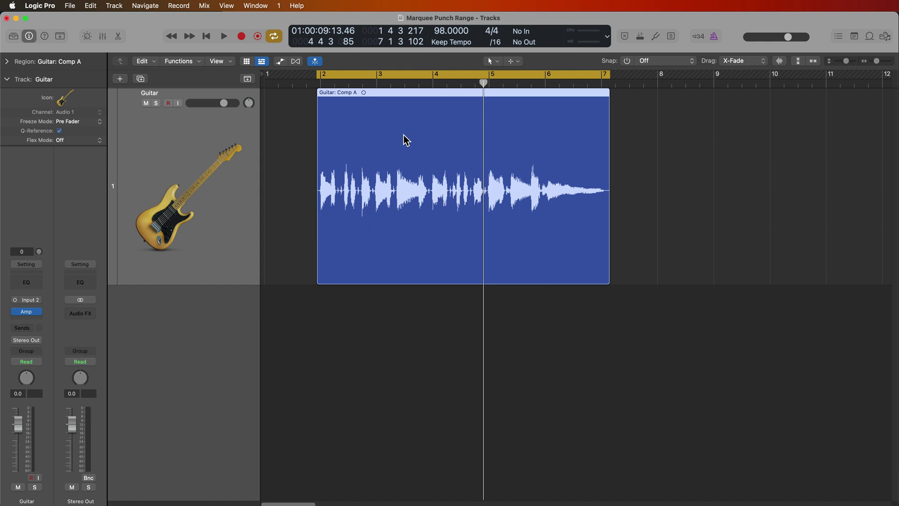
key(space)
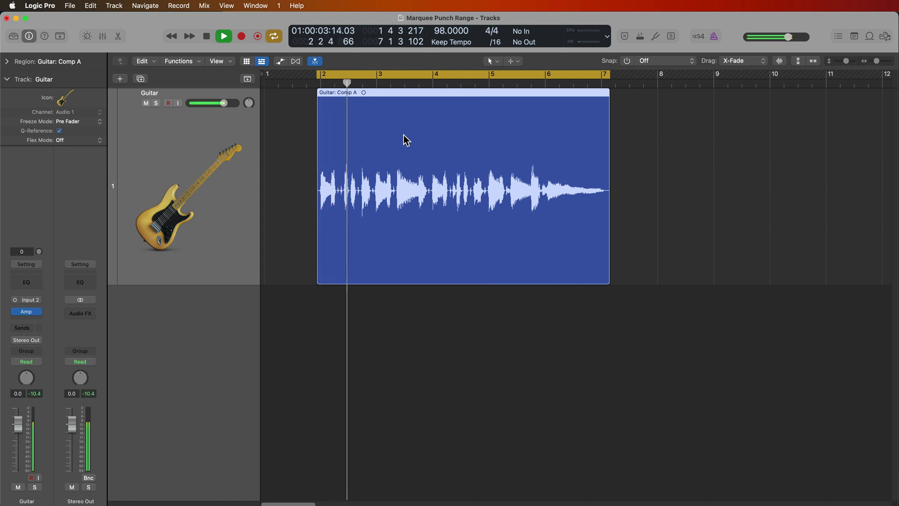